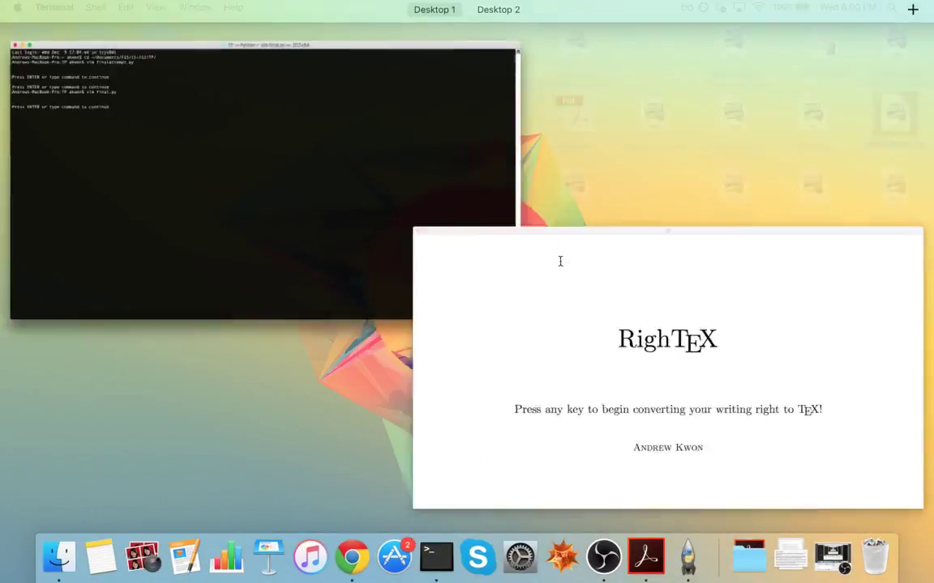
Step: Switch to the RighTeX window, begin a writing session and set the save file name to test
{"action": "left_click", "coordinate": [559, 261]}
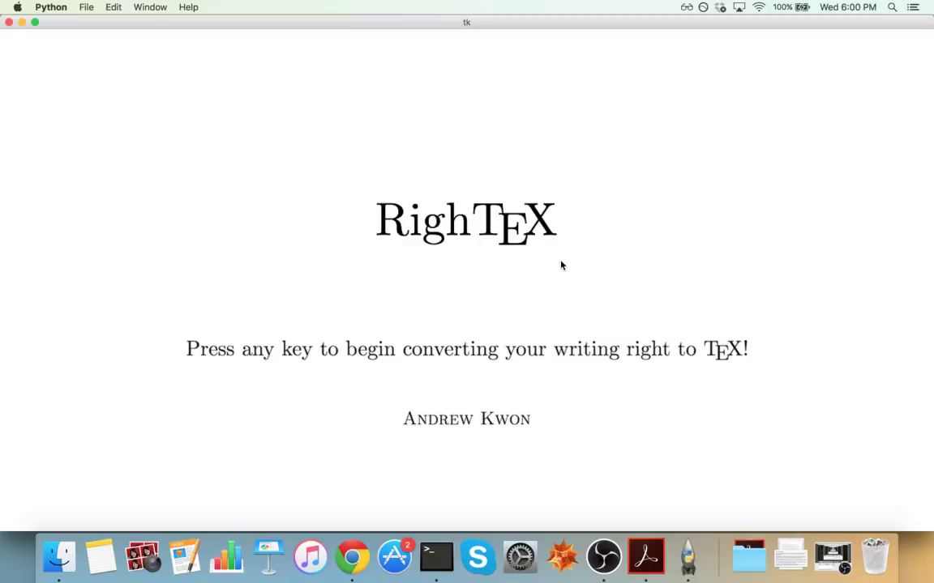
{"action": "key", "text": "Return"}
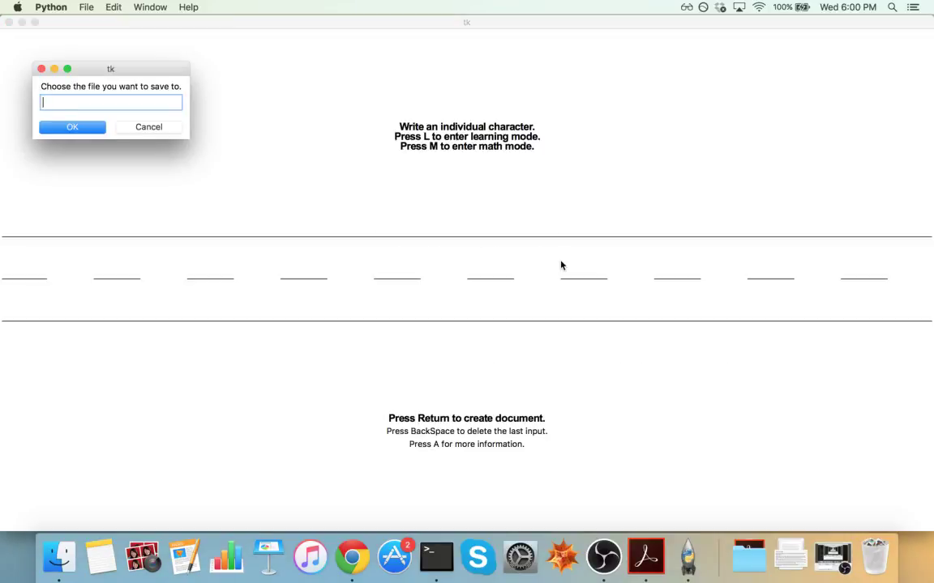
{"action": "type", "text": "test"}
{"action": "key", "text": "Return"}
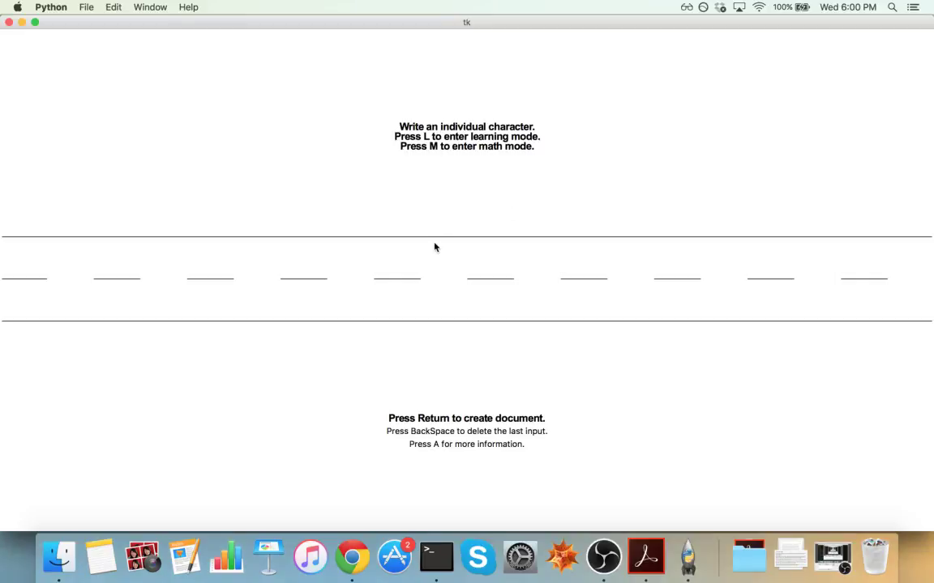
Step: Read the About RighTeX information page and return to the writing screen
{"action": "key", "text": "a"}
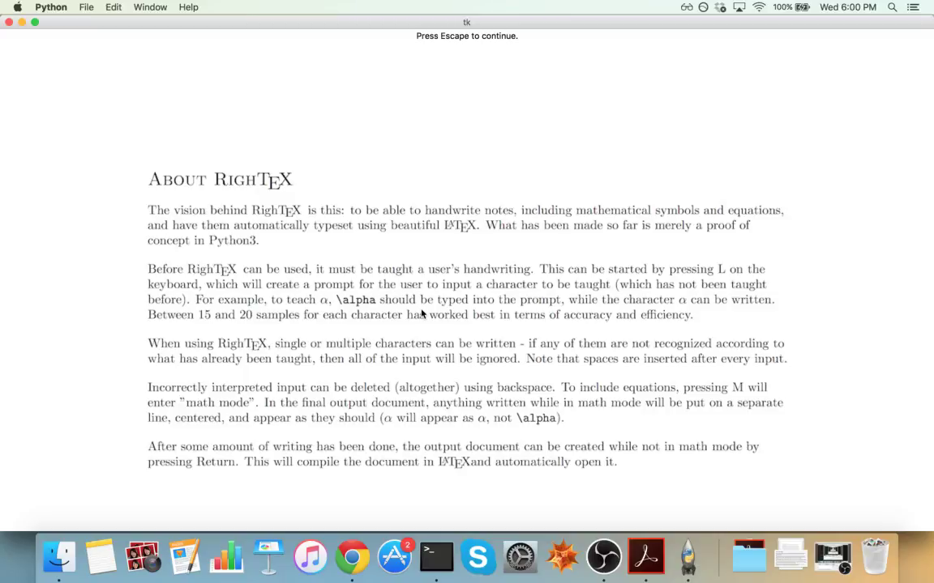
{"action": "key", "text": "Escape"}
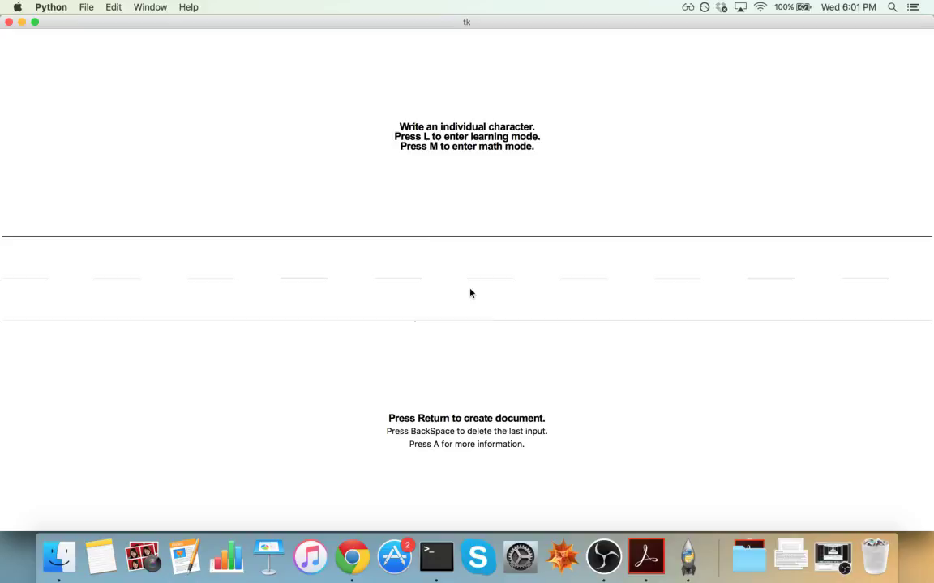
Step: Handwrite the individual characters a, b and c one at a time on the writing lines
{"action": "left_click_drag", "start_coordinate": [469, 285], "coordinate": [488, 314]}
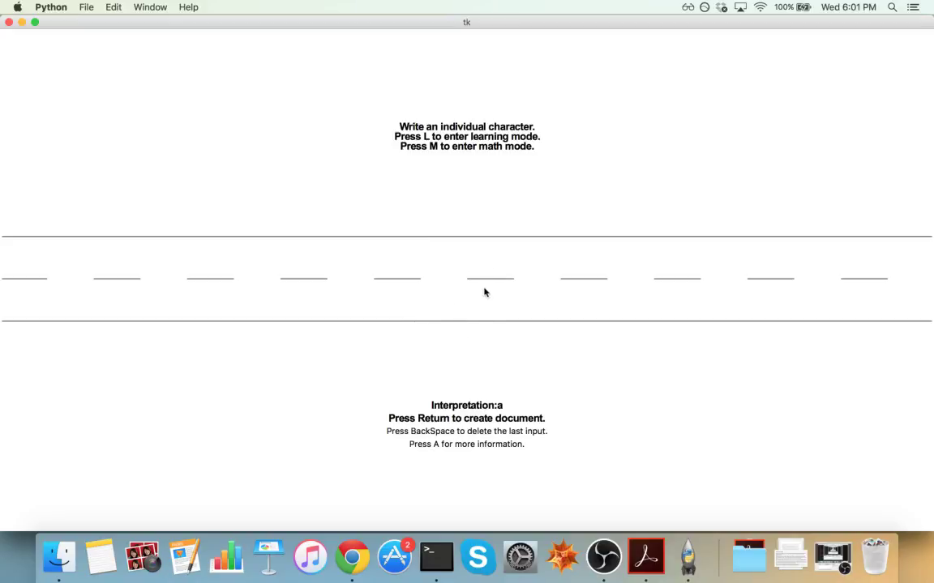
{"action": "left_click_drag", "start_coordinate": [450, 245], "coordinate": [453, 311]}
{"action": "left_click_drag", "start_coordinate": [475, 287], "coordinate": [477, 308]}
Step: Try to handwrite the character w, and dismiss the recognition alert
{"action": "mouse_move", "coordinate": [430, 279]}
{"action": "left_mouse_down"}
{"action": "mouse_move", "coordinate": [450, 302]}
{"action": "mouse_move", "coordinate": [477, 281]}
{"action": "left_mouse_up"}
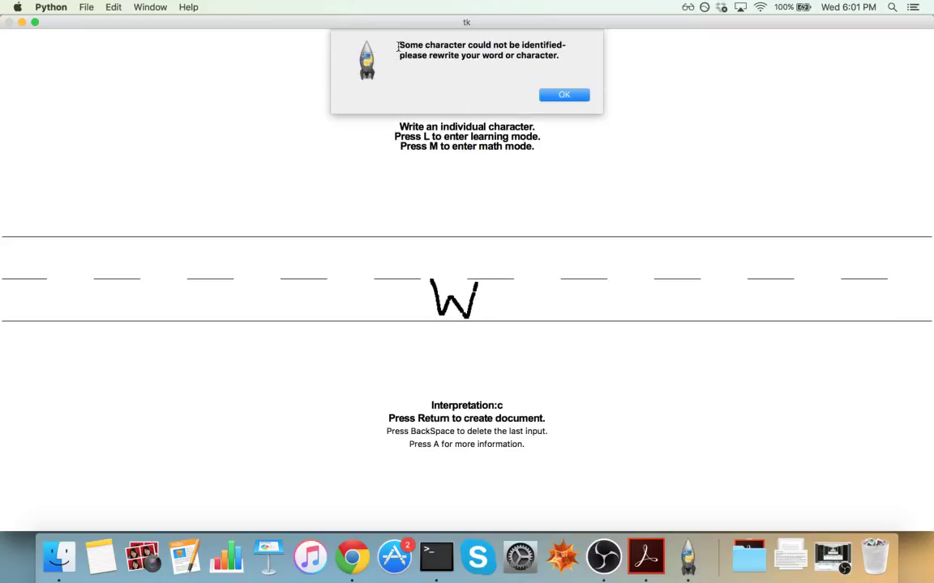
{"action": "left_click_drag", "start_coordinate": [398, 42], "coordinate": [521, 57]}
{"action": "left_click", "coordinate": [521, 57]}
{"action": "left_click", "coordinate": [562, 95]}
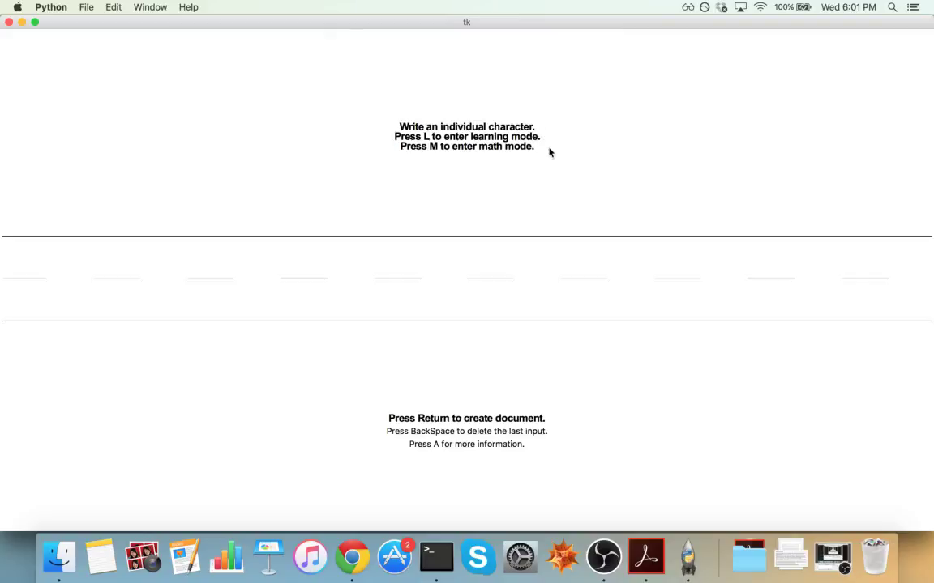
Step: Enter learning mode and choose w as the character to learn
{"action": "key", "text": "l"}
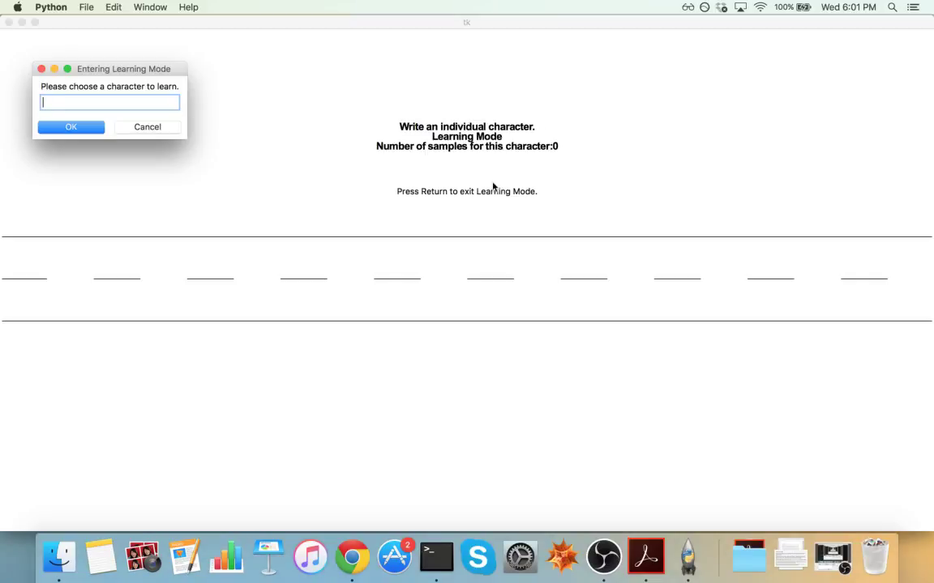
{"action": "left_click_drag", "start_coordinate": [170, 71], "coordinate": [263, 73]}
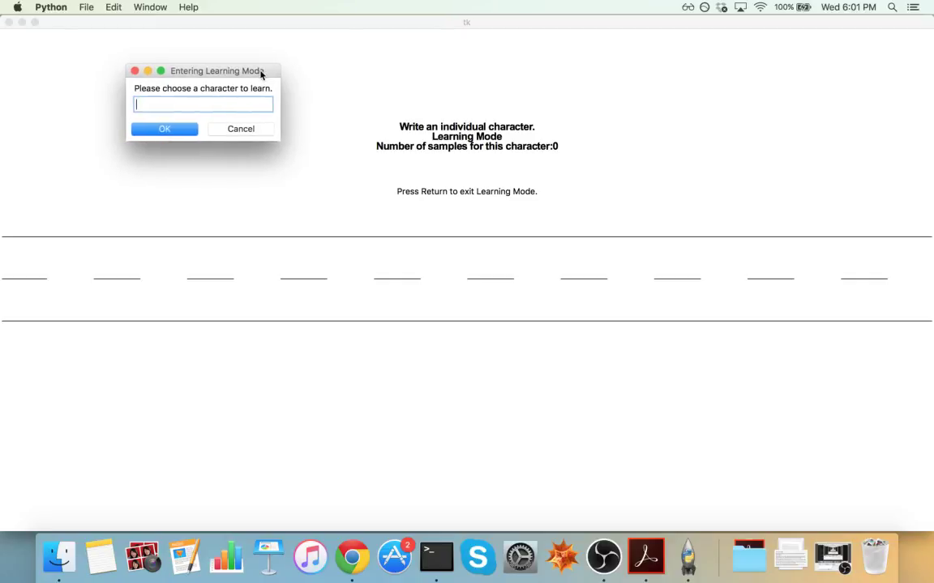
{"action": "type", "text": "w"}
{"action": "key", "text": "Return"}
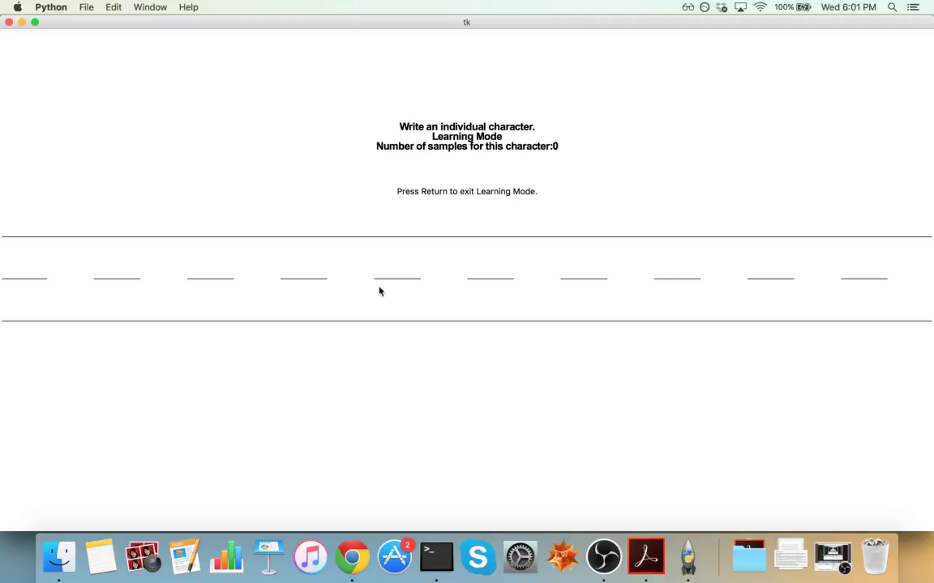
Step: Handwrite more than ten samples of w to teach the character, and exit learning mode
{"action": "mouse_move", "coordinate": [378, 282]}
{"action": "left_mouse_down"}
{"action": "mouse_move", "coordinate": [382, 292]}
{"action": "mouse_move", "coordinate": [418, 289]}
{"action": "mouse_move", "coordinate": [405, 304]}
{"action": "mouse_move", "coordinate": [418, 286]}
{"action": "mouse_move", "coordinate": [390, 299]}
{"action": "mouse_move", "coordinate": [419, 283]}
{"action": "mouse_move", "coordinate": [435, 293]}
{"action": "mouse_move", "coordinate": [439, 279]}
{"action": "mouse_move", "coordinate": [450, 302]}
{"action": "mouse_move", "coordinate": [474, 283]}
{"action": "left_mouse_up"}
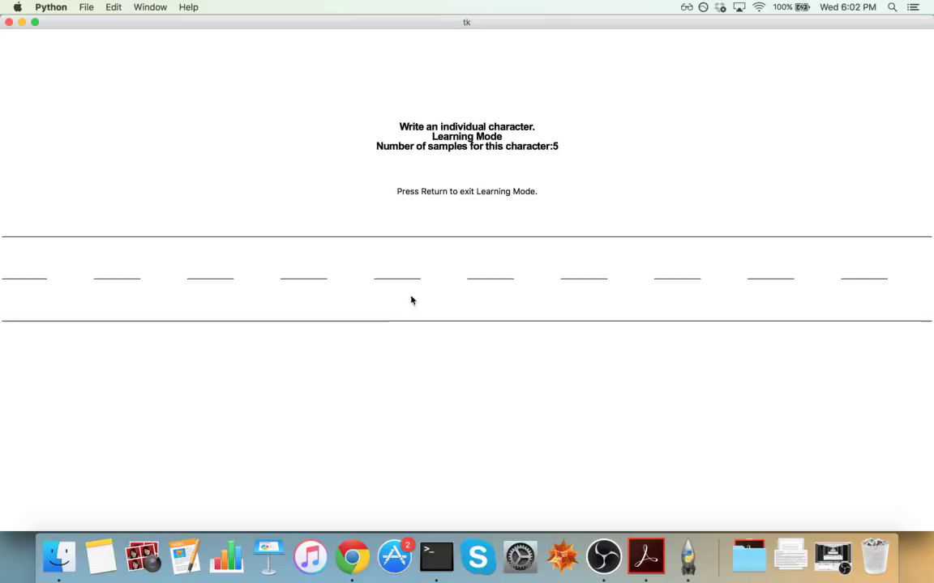
{"action": "mouse_move", "coordinate": [396, 279]}
{"action": "left_mouse_down"}
{"action": "mouse_move", "coordinate": [409, 306]}
{"action": "mouse_move", "coordinate": [432, 285]}
{"action": "mouse_move", "coordinate": [482, 317]}
{"action": "mouse_move", "coordinate": [490, 285]}
{"action": "mouse_move", "coordinate": [542, 307]}
{"action": "mouse_move", "coordinate": [558, 285]}
{"action": "mouse_move", "coordinate": [606, 312]}
{"action": "mouse_move", "coordinate": [613, 285]}
{"action": "left_mouse_up"}
{"action": "mouse_move", "coordinate": [630, 285]}
{"action": "left_mouse_down"}
{"action": "mouse_move", "coordinate": [657, 312]}
{"action": "mouse_move", "coordinate": [661, 285]}
{"action": "left_mouse_up"}
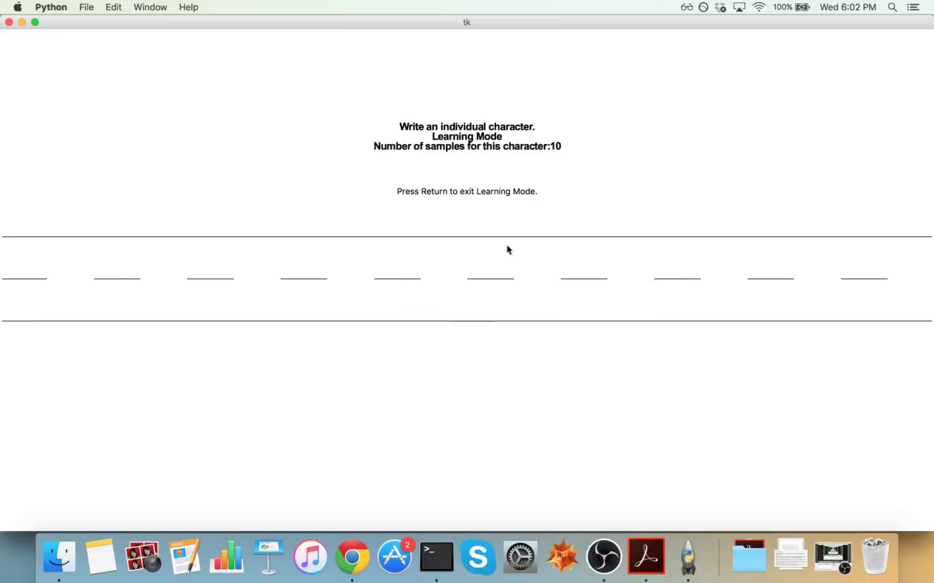
{"action": "mouse_move", "coordinate": [403, 282]}
{"action": "left_mouse_down"}
{"action": "mouse_move", "coordinate": [406, 292]}
{"action": "mouse_move", "coordinate": [438, 284]}
{"action": "mouse_move", "coordinate": [470, 312]}
{"action": "mouse_move", "coordinate": [494, 285]}
{"action": "left_mouse_up"}
{"action": "mouse_move", "coordinate": [523, 288]}
{"action": "left_mouse_down"}
{"action": "mouse_move", "coordinate": [534, 308]}
{"action": "mouse_move", "coordinate": [555, 286]}
{"action": "mouse_move", "coordinate": [598, 308]}
{"action": "mouse_move", "coordinate": [609, 286]}
{"action": "mouse_move", "coordinate": [661, 305]}
{"action": "mouse_move", "coordinate": [663, 285]}
{"action": "left_mouse_up"}
{"action": "key", "text": "Return"}
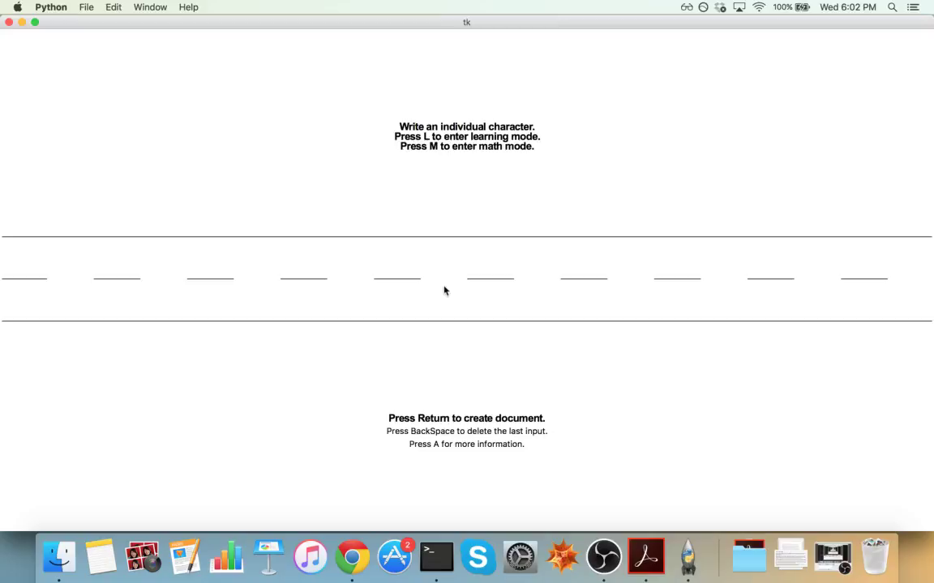
Step: Handwrite the single character w, followed by the word wat as a separate input
{"action": "mouse_move", "coordinate": [435, 281]}
{"action": "left_mouse_down"}
{"action": "mouse_move", "coordinate": [439, 300]}
{"action": "mouse_move", "coordinate": [478, 280]}
{"action": "left_mouse_up"}
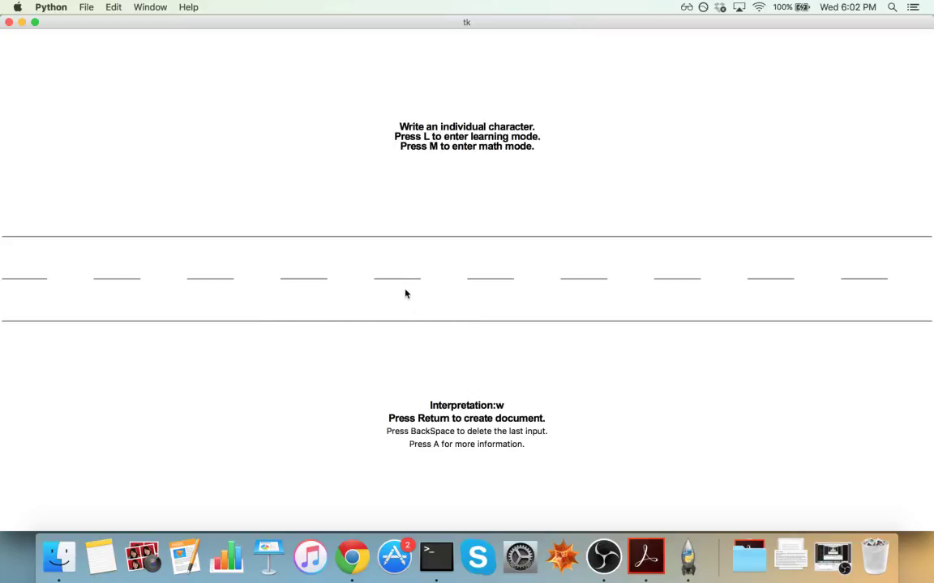
{"action": "mouse_move", "coordinate": [406, 282]}
{"action": "left_mouse_down"}
{"action": "mouse_move", "coordinate": [422, 304]}
{"action": "mouse_move", "coordinate": [438, 283]}
{"action": "mouse_move", "coordinate": [490, 316]}
{"action": "left_mouse_up"}
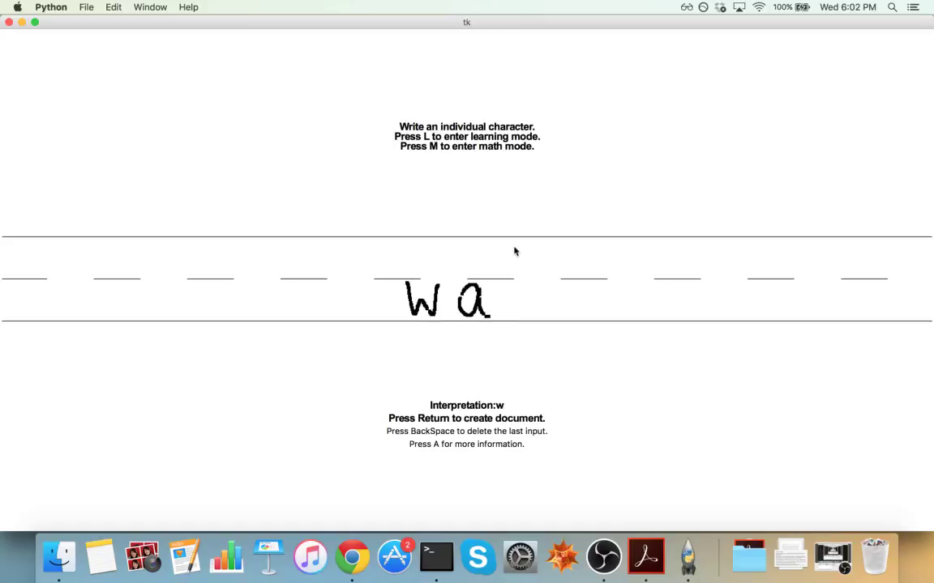
{"action": "left_click_drag", "start_coordinate": [514, 247], "coordinate": [521, 314]}
{"action": "left_click_drag", "start_coordinate": [502, 280], "coordinate": [534, 277]}
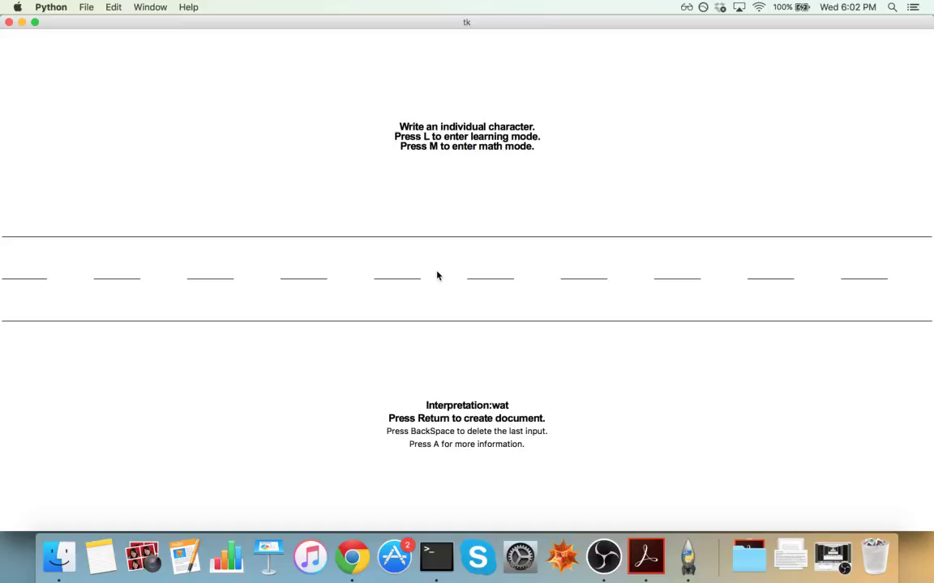
Step: Create the output document, check the typeset text in test.pdf, and close it to return to RighTeX
{"action": "key", "text": "Return"}
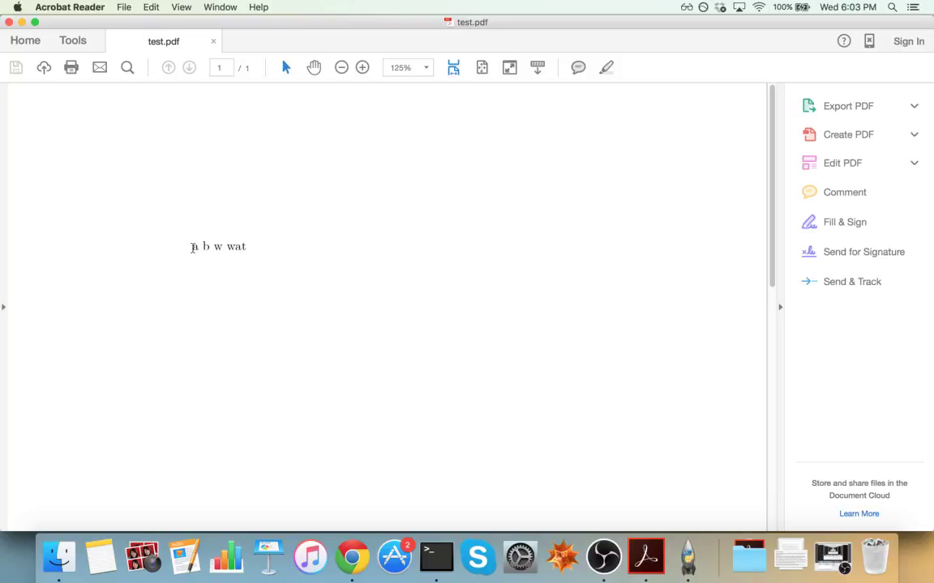
{"action": "left_click_drag", "start_coordinate": [194, 247], "coordinate": [259, 237]}
{"action": "left_click", "coordinate": [252, 240]}
{"action": "left_click", "coordinate": [8, 21]}
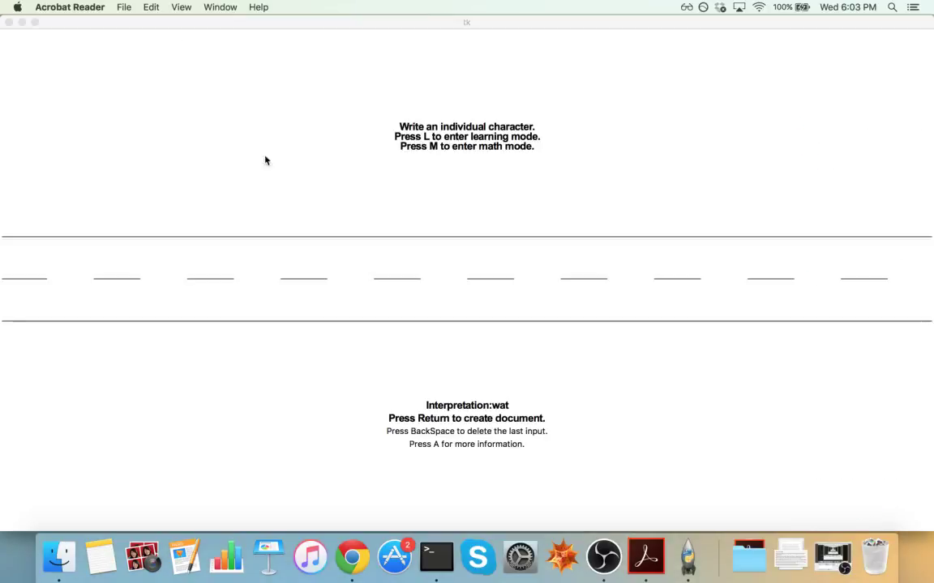
{"action": "left_click", "coordinate": [362, 24]}
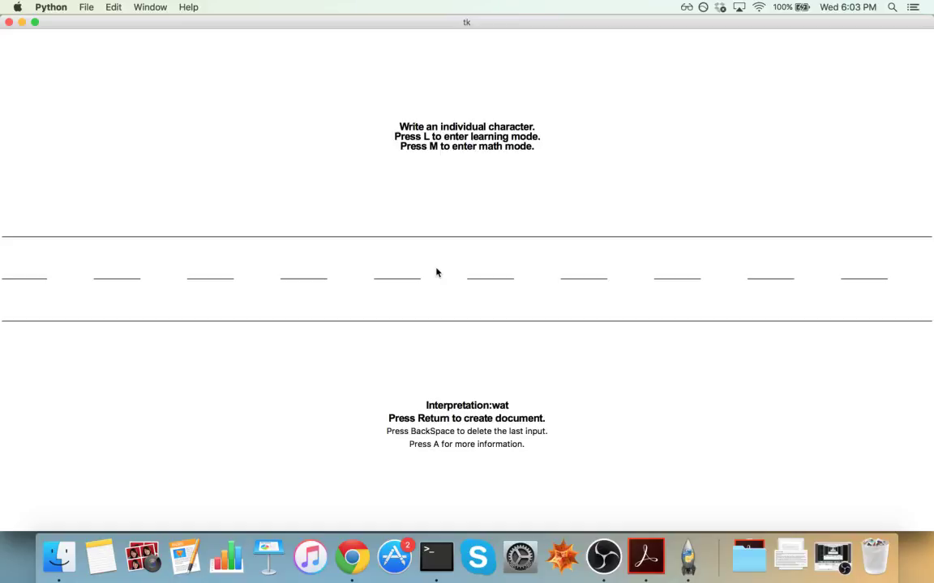
Step: Handwrite the expression 2x+3y in math mode, and leave math mode
{"action": "key", "text": "m"}
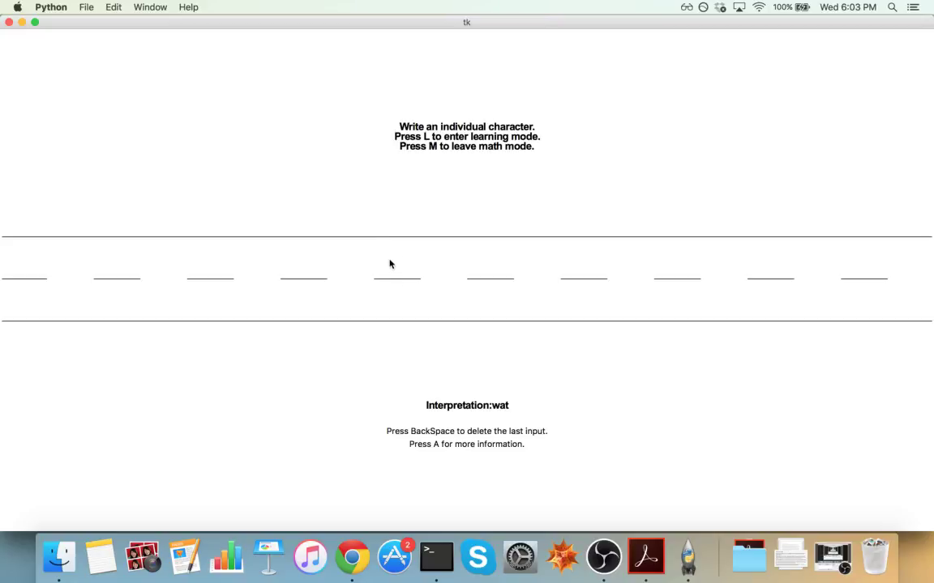
{"action": "mouse_move", "coordinate": [390, 259]}
{"action": "left_mouse_down"}
{"action": "mouse_move", "coordinate": [392, 304]}
{"action": "mouse_move", "coordinate": [451, 311]}
{"action": "left_mouse_up"}
{"action": "left_click_drag", "start_coordinate": [452, 286], "coordinate": [434, 312]}
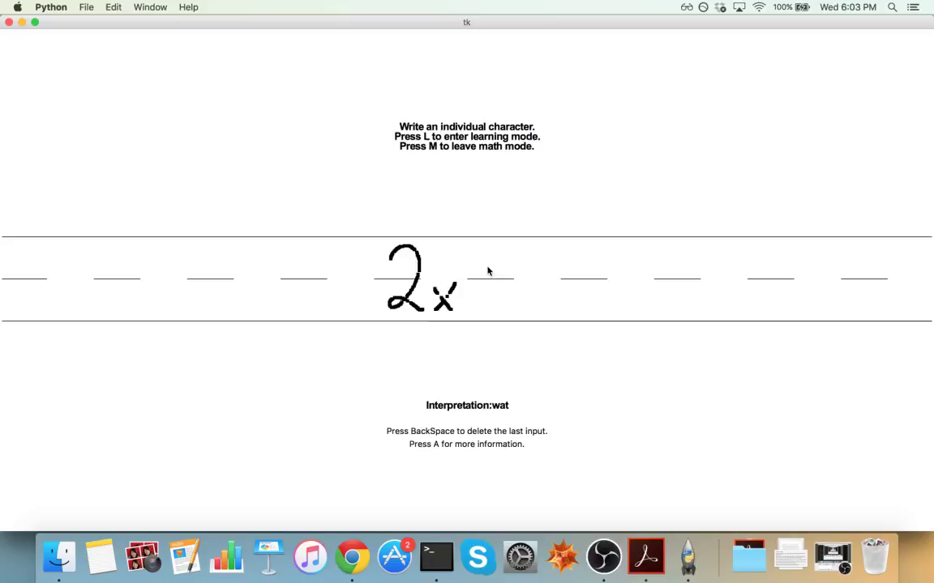
{"action": "mouse_move", "coordinate": [481, 270]}
{"action": "left_mouse_down"}
{"action": "mouse_move", "coordinate": [480, 289]}
{"action": "mouse_move", "coordinate": [525, 270]}
{"action": "mouse_move", "coordinate": [509, 306]}
{"action": "left_mouse_up"}
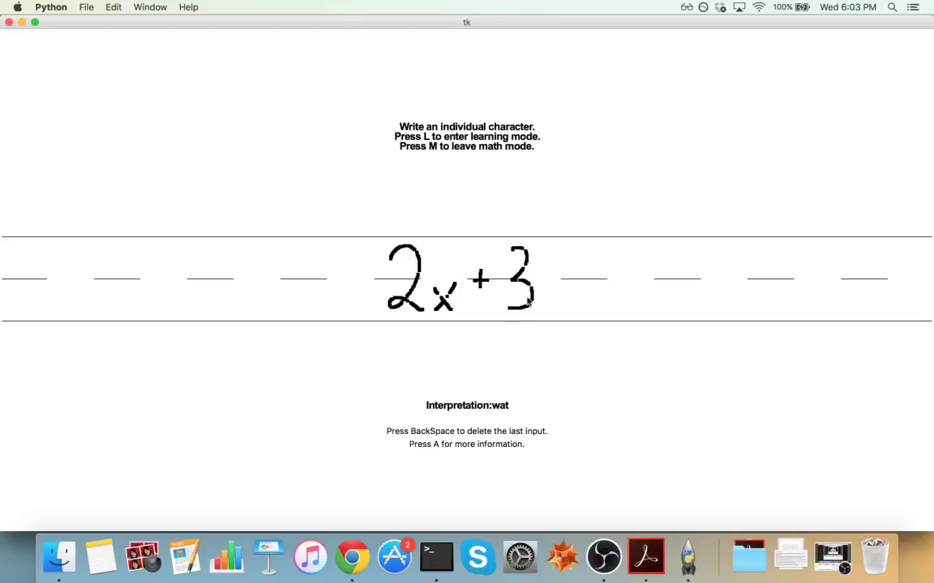
{"action": "mouse_move", "coordinate": [554, 284]}
{"action": "left_mouse_down"}
{"action": "mouse_move", "coordinate": [571, 312]}
{"action": "mouse_move", "coordinate": [561, 337]}
{"action": "left_mouse_up"}
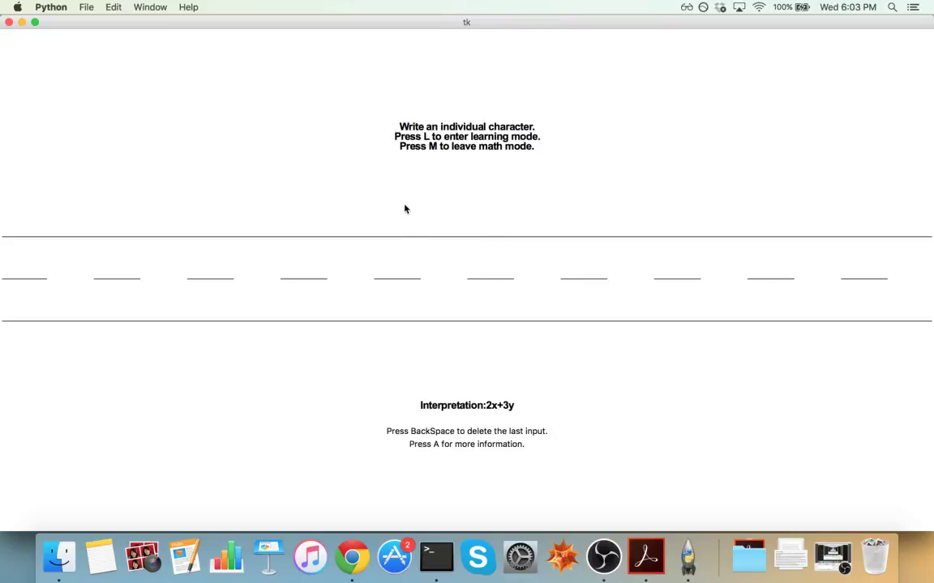
{"action": "key", "text": "m"}
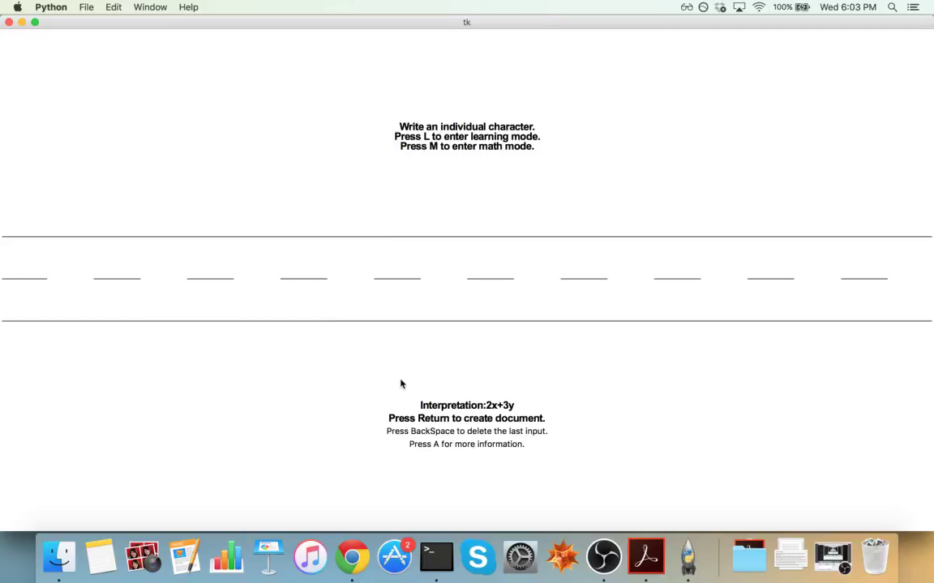
Step: Create the document again, examine the typeset equation and text line in test.pdf, and close the PDF
{"action": "key", "text": "Return"}
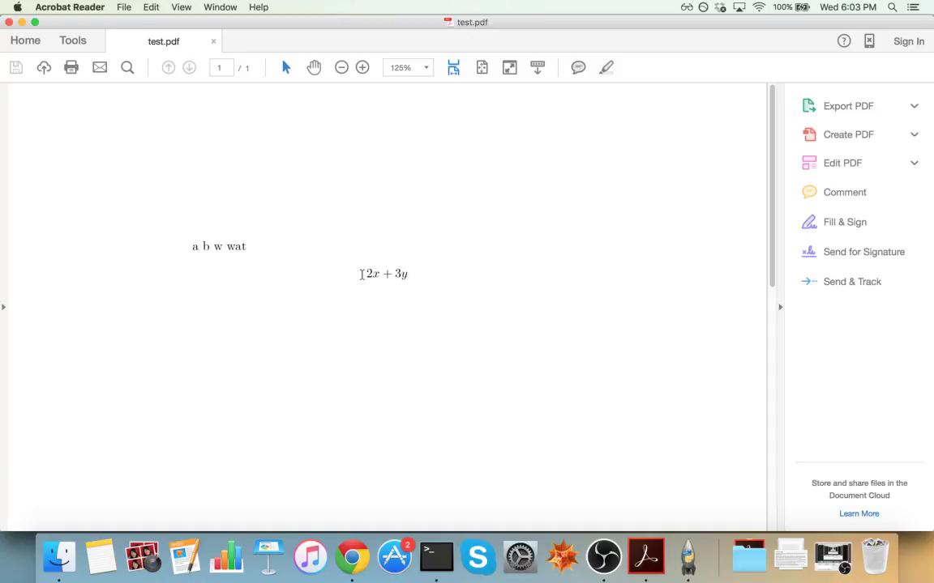
{"action": "left_click_drag", "start_coordinate": [358, 273], "coordinate": [381, 273]}
{"action": "left_click", "coordinate": [413, 274]}
{"action": "left_click", "coordinate": [372, 278]}
{"action": "mouse_move", "coordinate": [198, 246]}
{"action": "left_mouse_down"}
{"action": "mouse_move", "coordinate": [377, 261]}
{"action": "mouse_move", "coordinate": [307, 267]}
{"action": "mouse_move", "coordinate": [194, 250]}
{"action": "left_mouse_up"}
{"action": "left_click", "coordinate": [410, 273]}
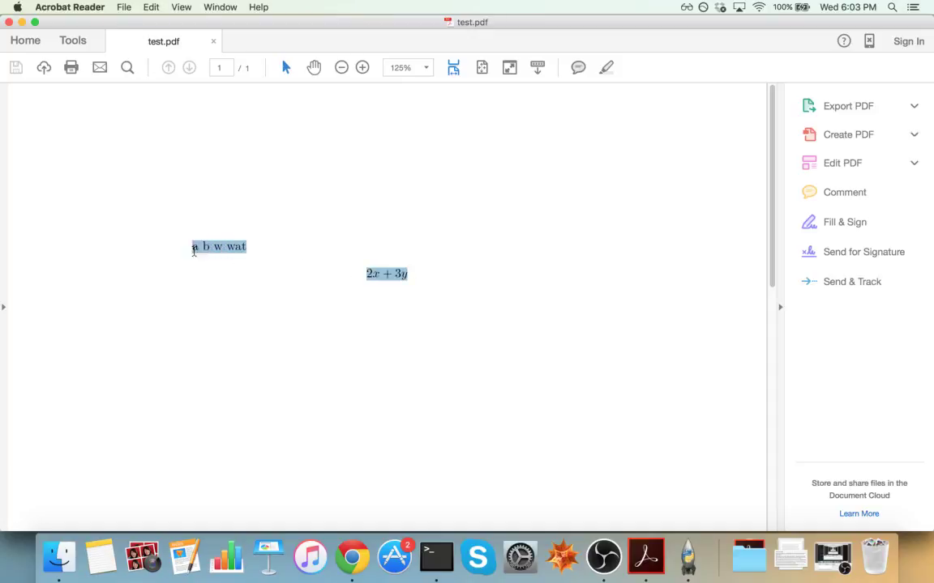
{"action": "left_click", "coordinate": [274, 240]}
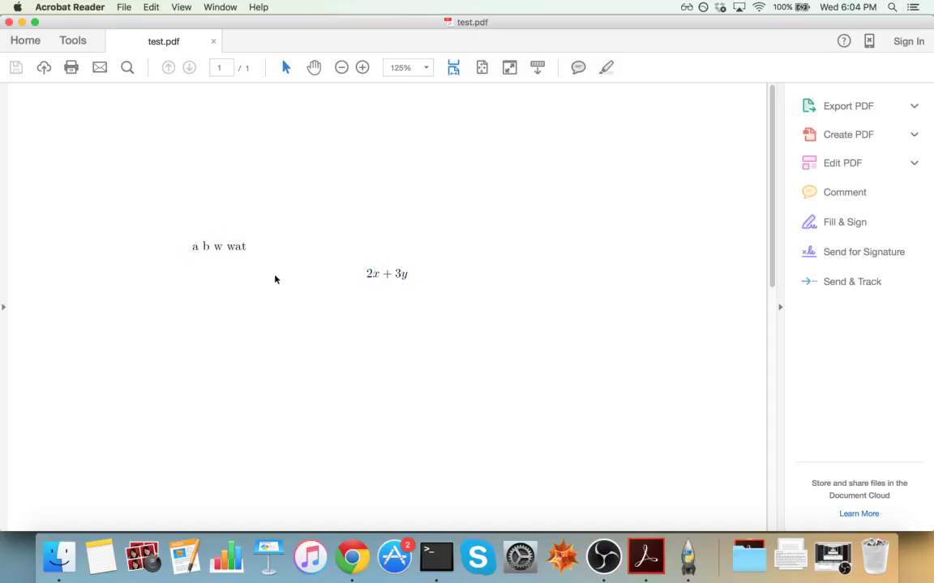
{"action": "left_click", "coordinate": [9, 22]}
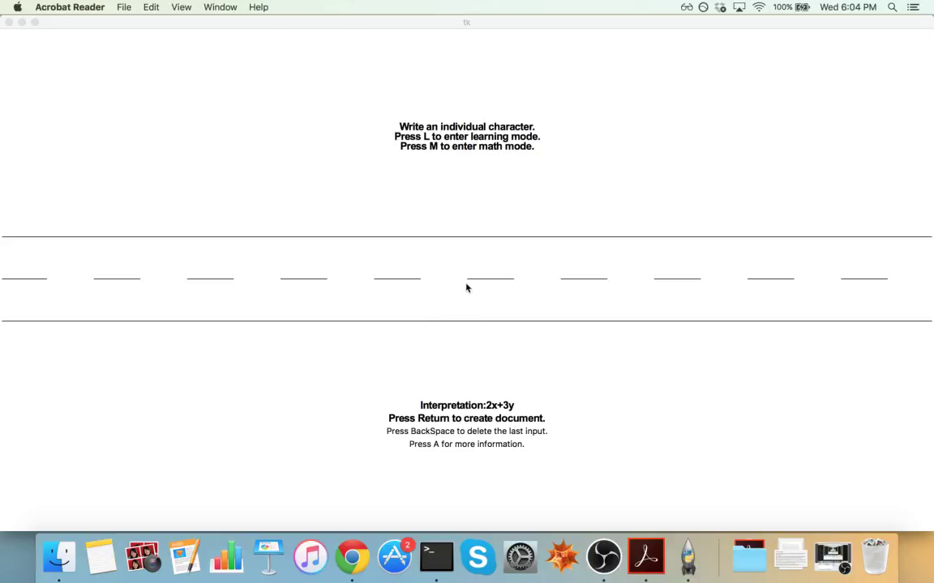
Step: Return to RighTeX and handwrite the character b on the writing lines
{"action": "left_click", "coordinate": [454, 252]}
{"action": "left_click_drag", "start_coordinate": [453, 256], "coordinate": [459, 315]}
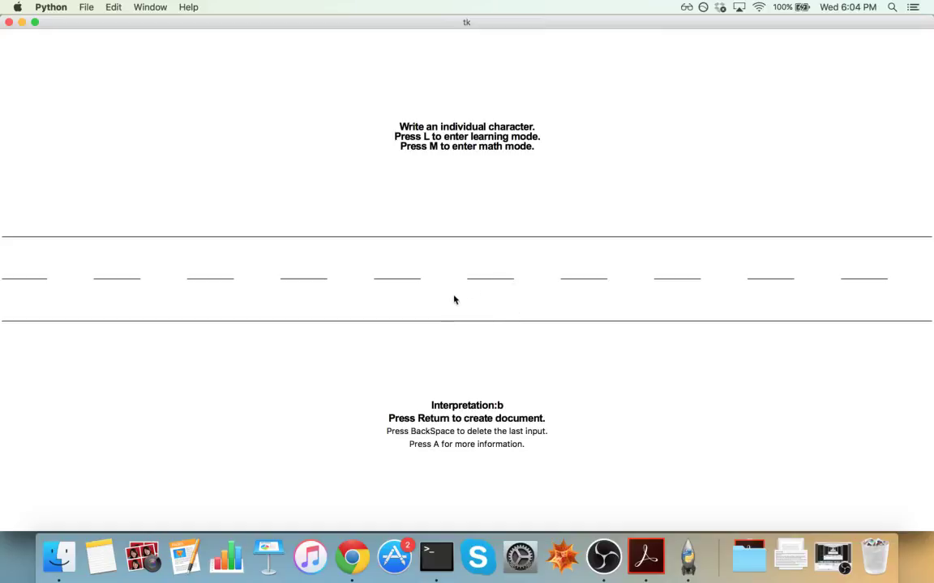
Step: View the About RighTeX page once more and go back to the writing screen
{"action": "key", "text": "a"}
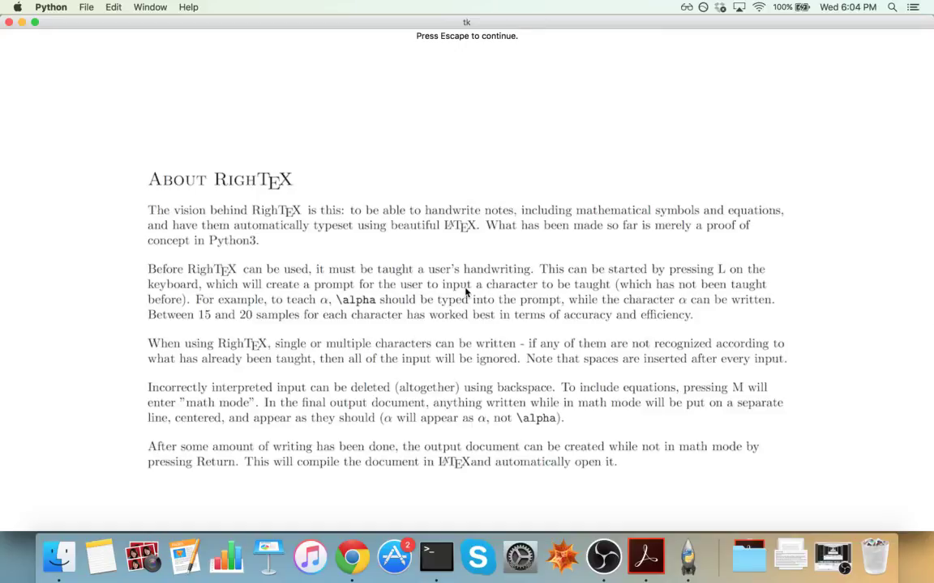
{"action": "key", "text": "Escape"}
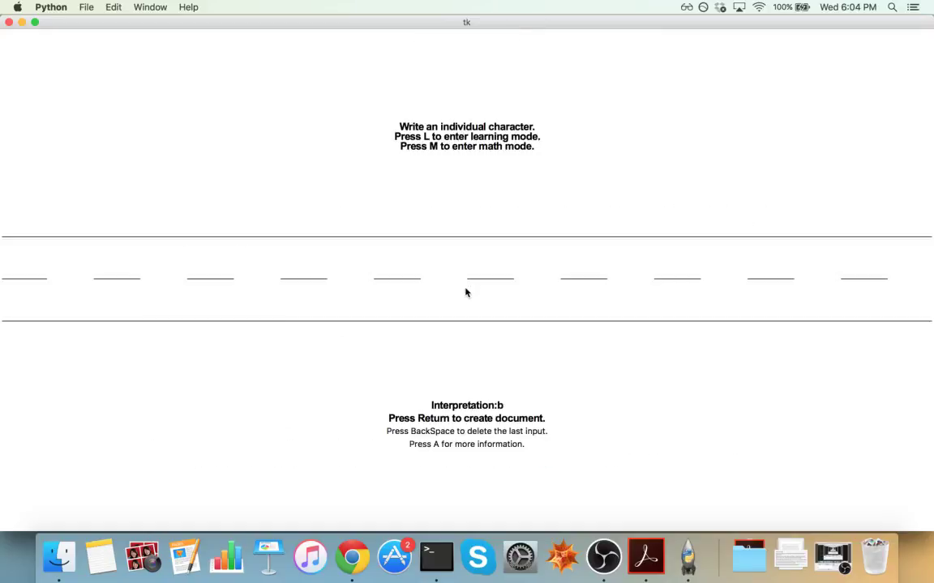